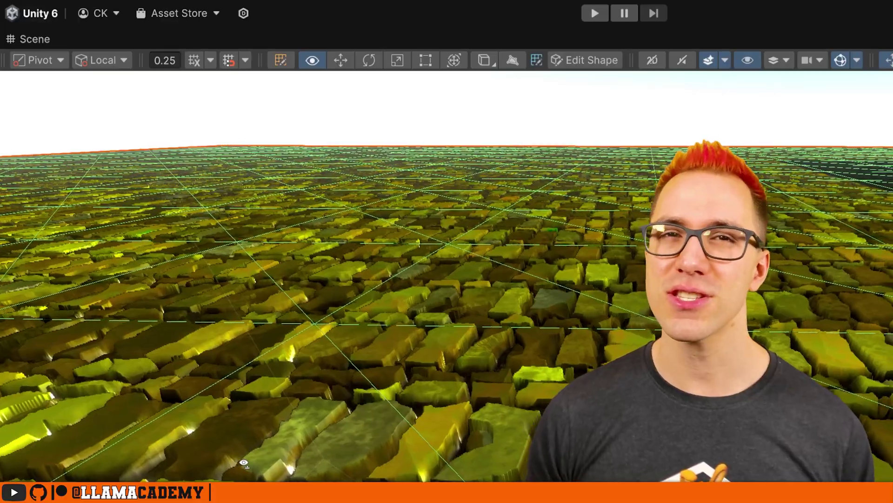
pyautogui.moveTo(244, 462); pyautogui.dragTo(43, 424, button='right')
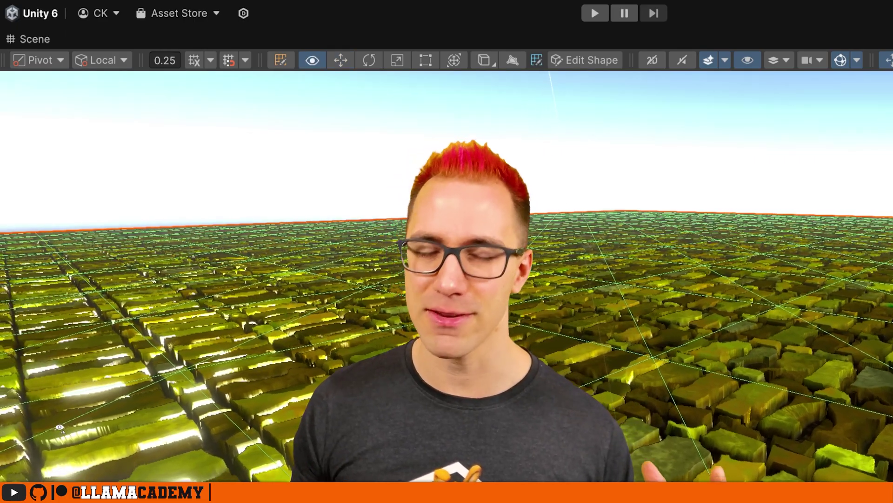
pyautogui.moveTo(60, 427); pyautogui.dragTo(154, 441, button='right')
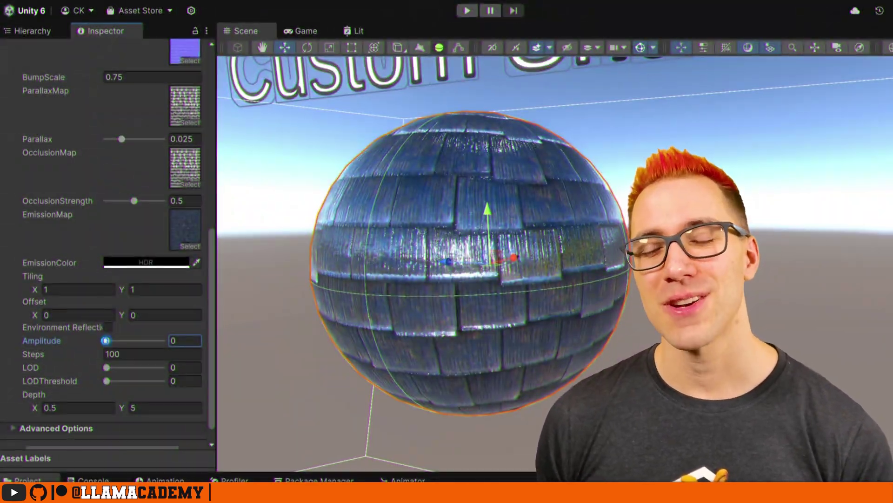
# Raise the Amplitude of the blue shingle sphere's material to 5 and view the displaced tiles from another angle
pyautogui.moveTo(106, 340); pyautogui.dragTo(159, 341)
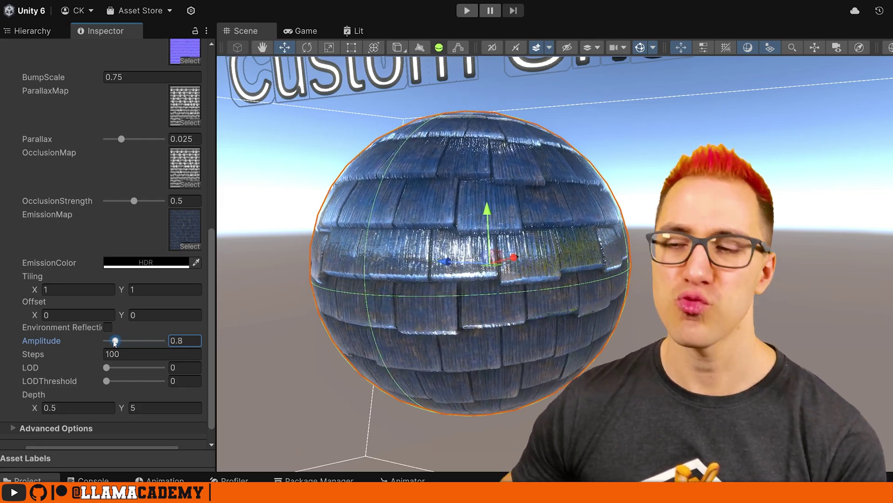
pyautogui.moveTo(94, 344); pyautogui.dragTo(146, 344)
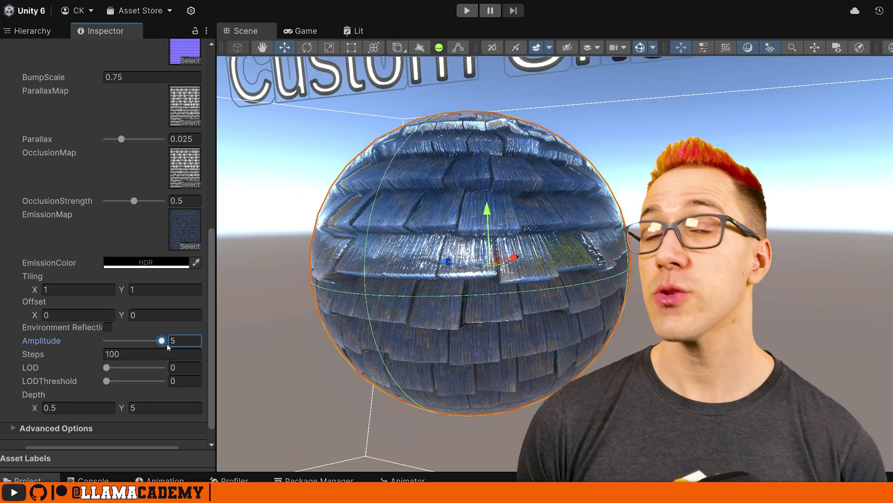
pyautogui.keyDown('alt'); pyautogui.moveTo(344, 321); pyautogui.dragTo(599, 348); pyautogui.keyUp('alt')
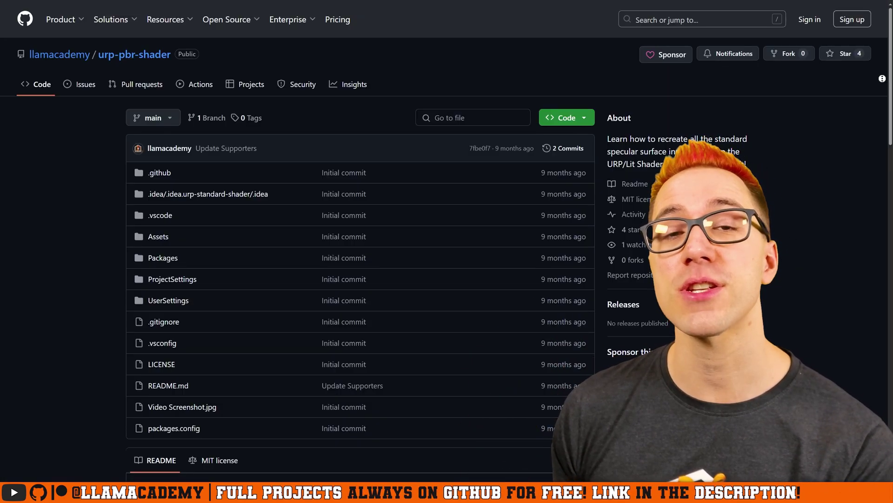
# Switch to GitHub and look through the urp-pbr-shader repository and the llamacademy repository list
pyautogui.scroll(-3, 883, 89)
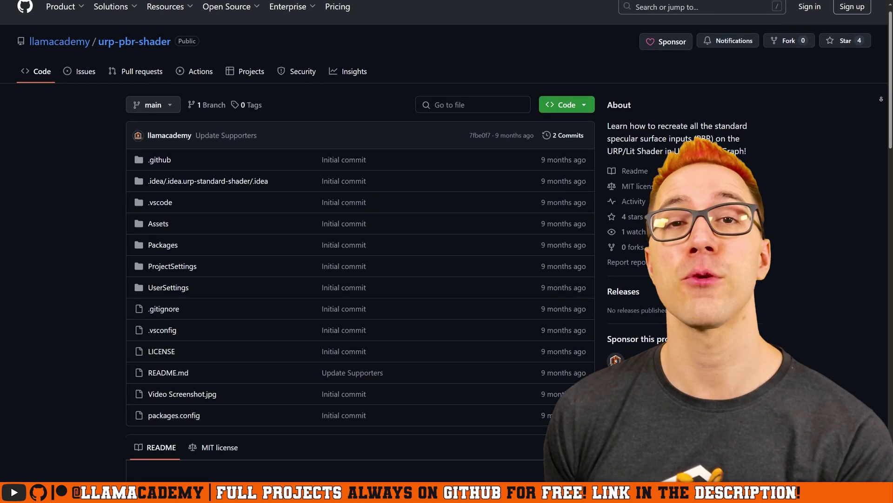
pyautogui.scroll(-2, 360, 232)
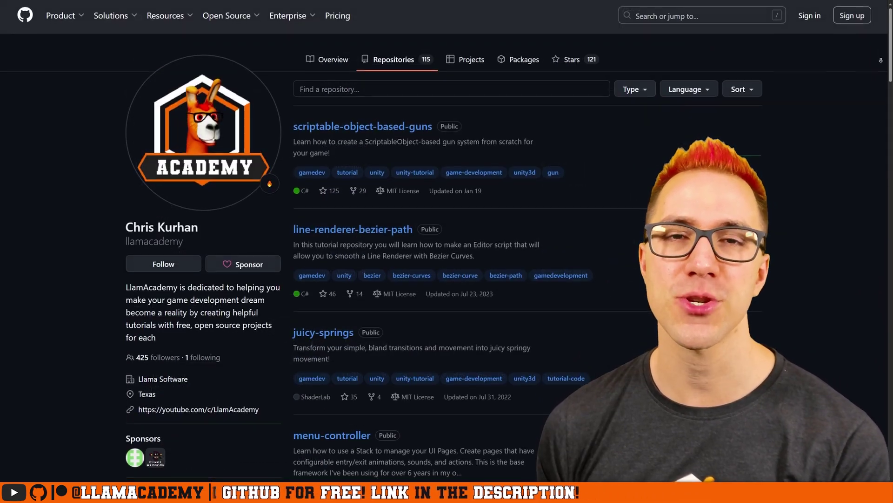
pyautogui.scroll(-3, 447, 251)
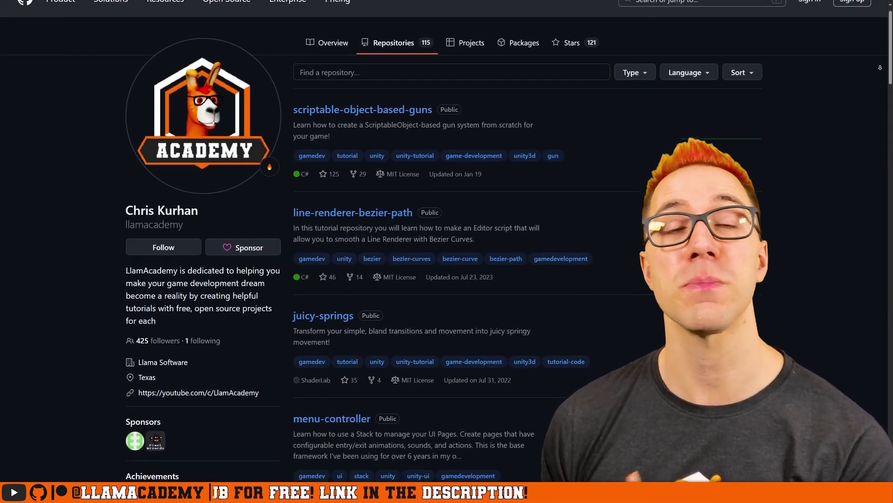
pyautogui.scroll(-1, 447, 251)
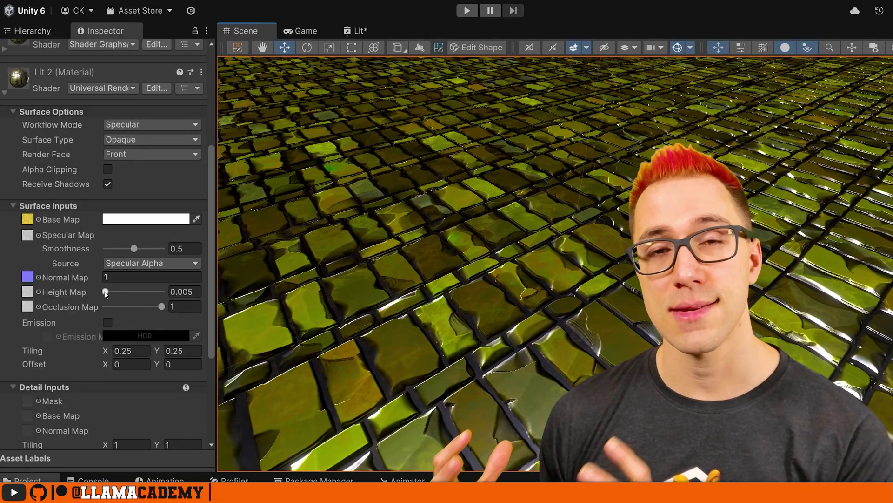
# Increase the Height Map strength of the Lit 2 material and the Amplitude of the custom shader's brick material
pyautogui.moveTo(105, 293); pyautogui.dragTo(141, 295)
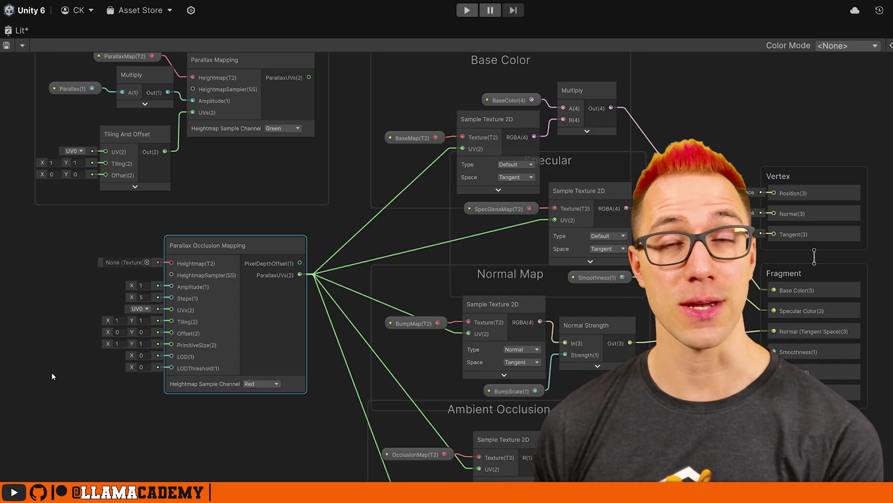
pyautogui.scroll(4, 55, 358)
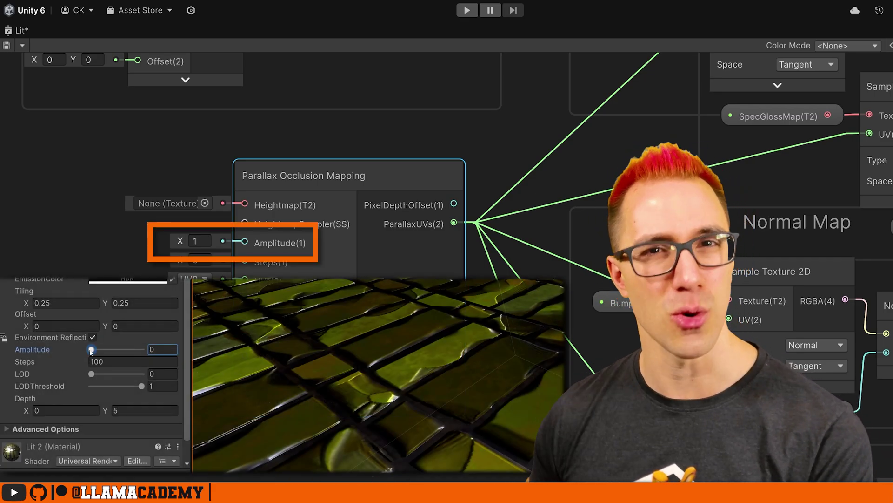
pyautogui.moveTo(91, 351); pyautogui.dragTo(111, 352)
# Lower the brick material's Steps to 5 and raise the value again to compare the parallax quality
pyautogui.moveTo(27, 362); pyautogui.dragTo(18, 361)
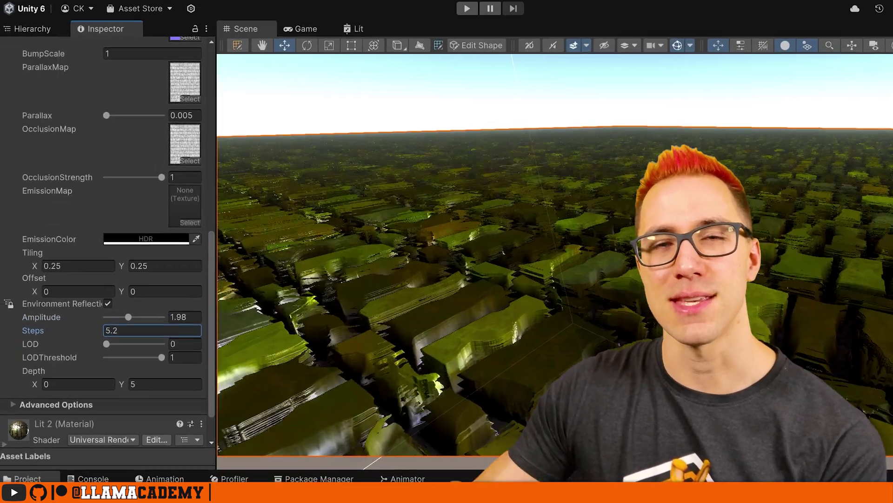
pyautogui.moveTo(93, 329); pyautogui.dragTo(22, 322)
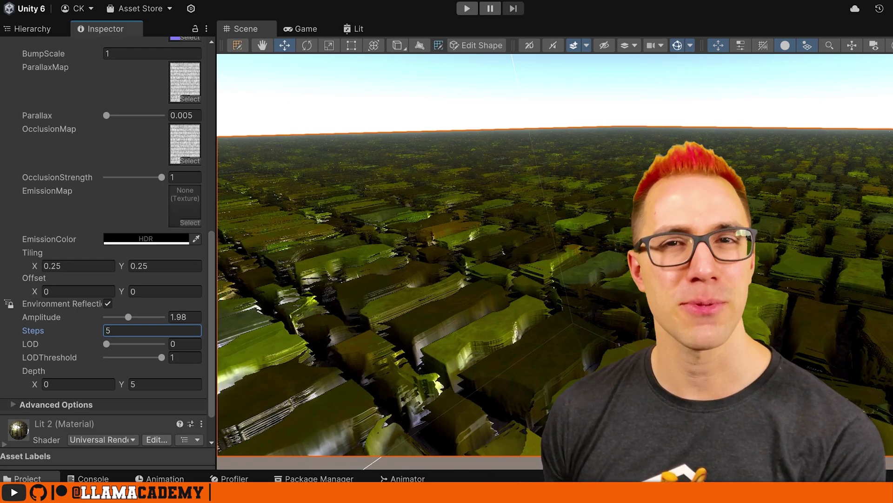
pyautogui.moveTo(33, 330); pyautogui.dragTo(190, 330)
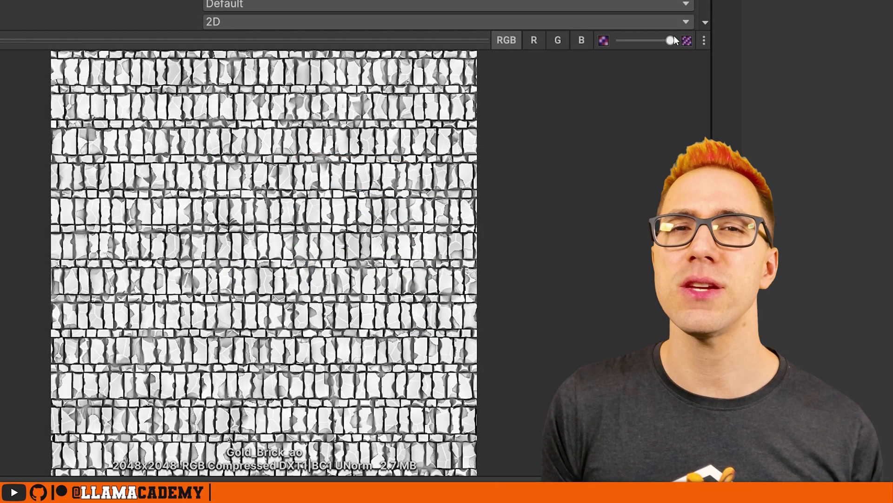
# Preview the mip levels of the Gold_Brick_ao texture
pyautogui.moveTo(674, 36); pyautogui.dragTo(674, 61)
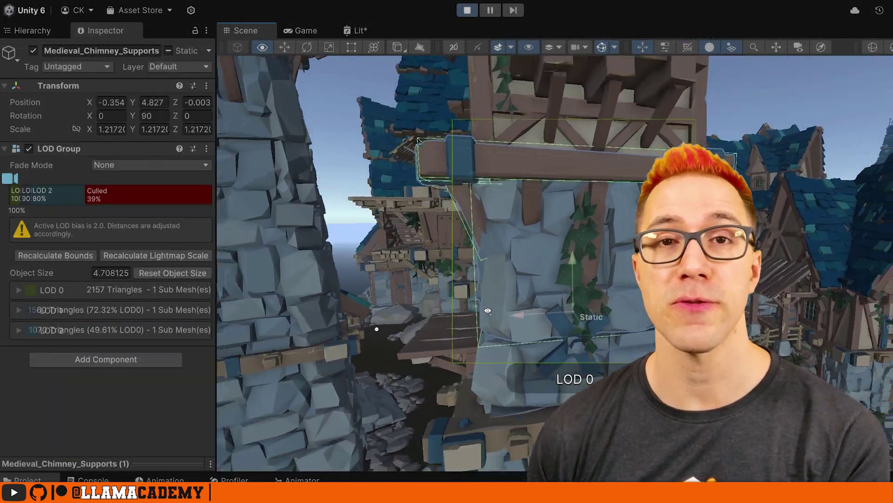
# Compare the LOD Group levels of the Medieval_Chimney_Supports object at near and far viewing distances
pyautogui.scroll(-6, 488, 311)
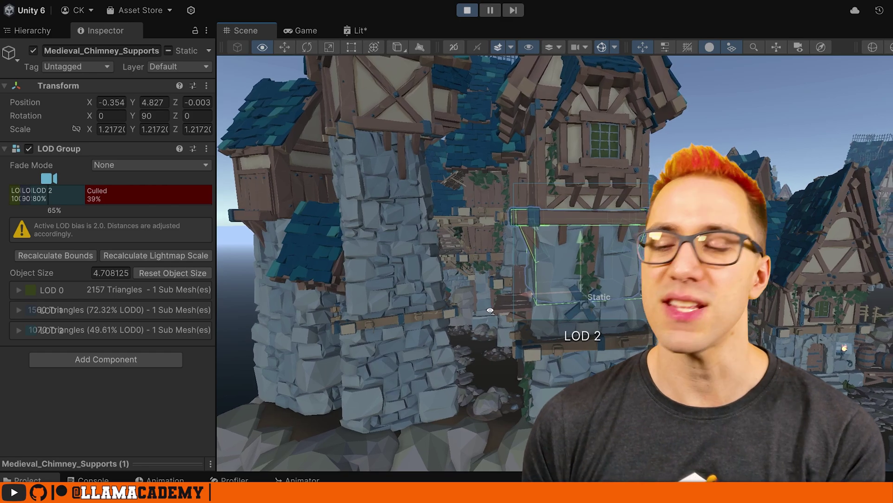
pyautogui.scroll(5, 491, 311)
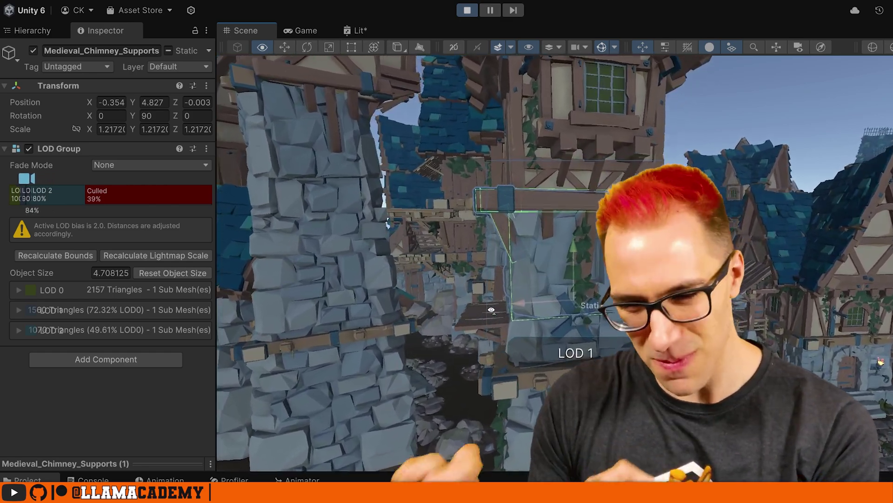
pyautogui.scroll(5, 492, 310)
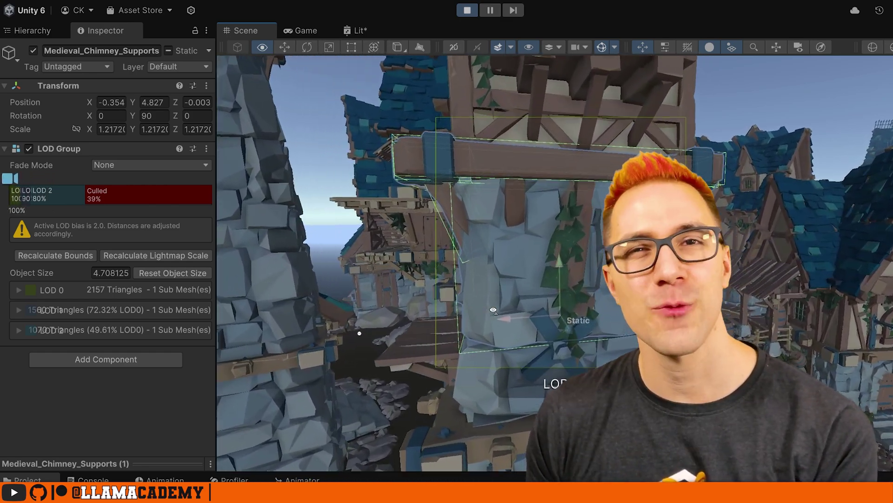
pyautogui.scroll(-3, 494, 310)
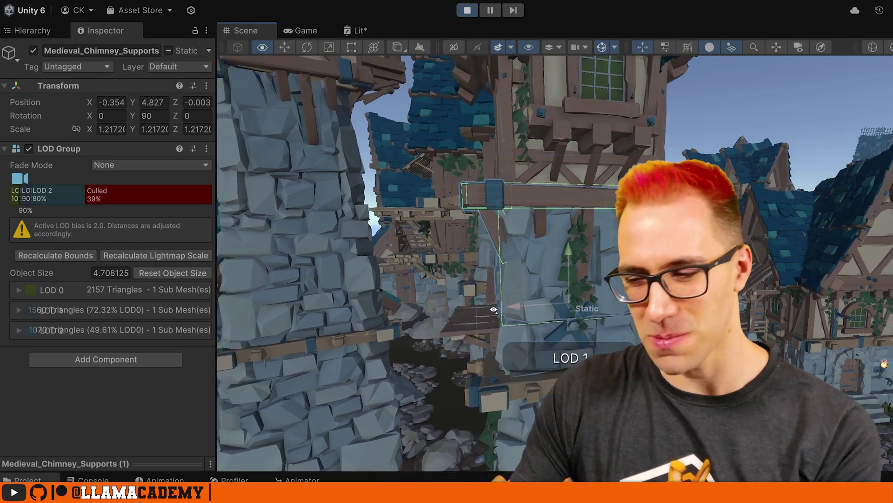
pyautogui.scroll(-4, 494, 309)
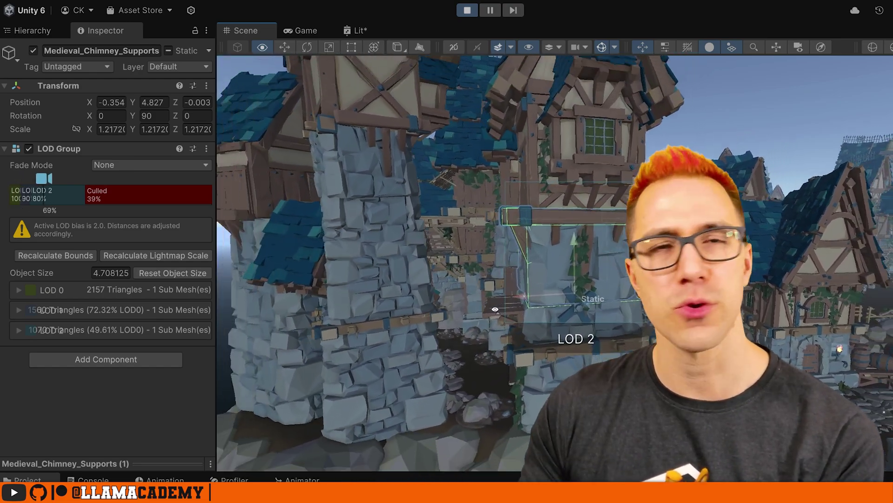
pyautogui.scroll(3, 495, 310)
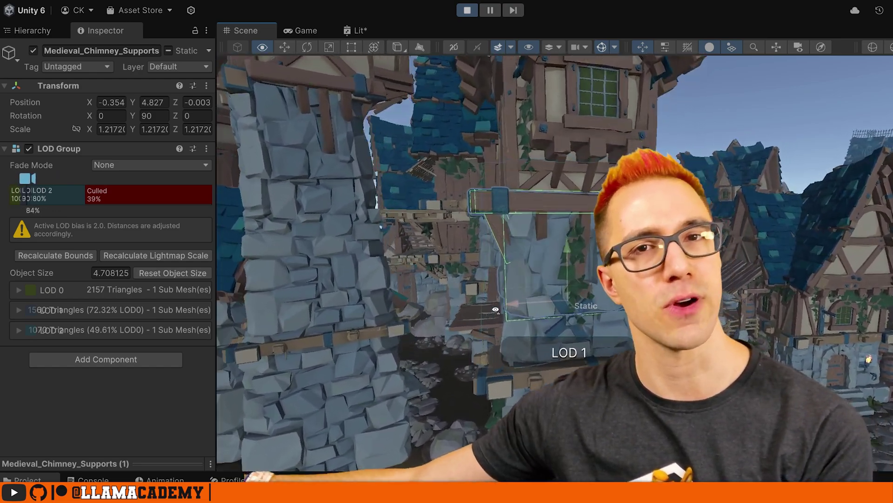
pyautogui.scroll(2, 495, 310)
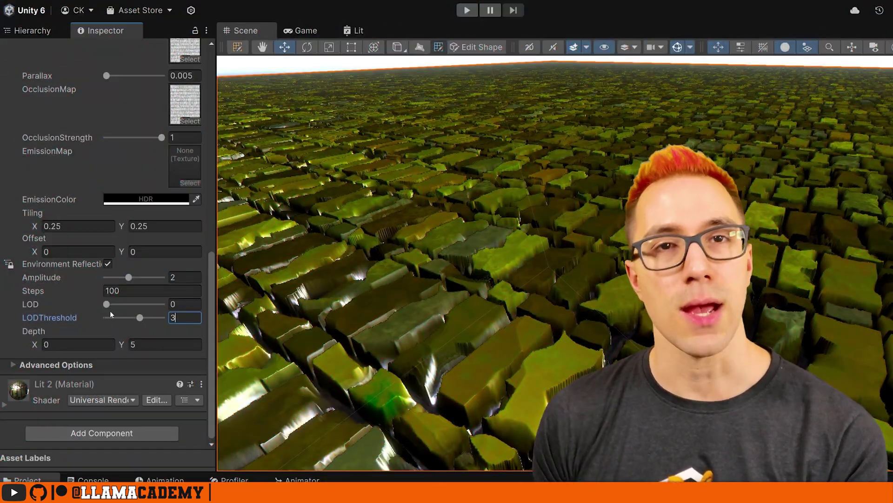
# Set the brick material's LODThreshold to 3 and vary its LOD value to compare the surface detail
pyautogui.moveTo(108, 309); pyautogui.dragTo(165, 307)
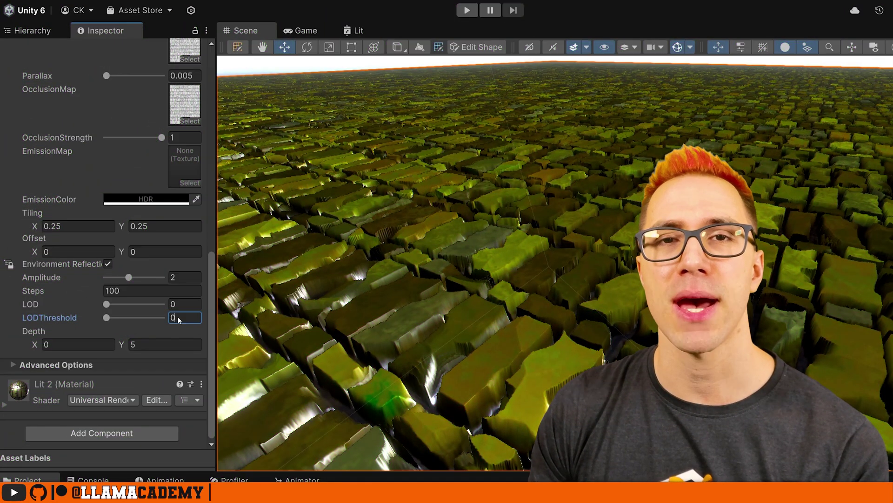
pyautogui.write('3')
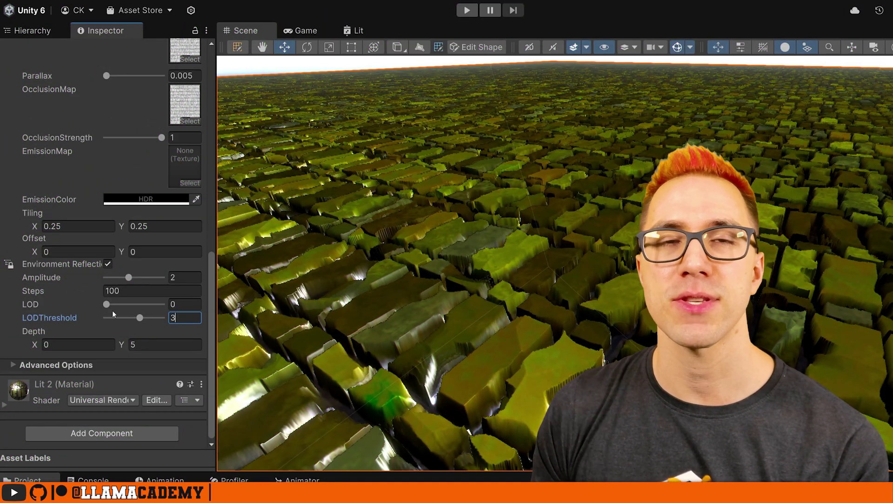
pyautogui.moveTo(107, 307)
pyautogui.mouseDown()
pyautogui.moveTo(165, 307)
pyautogui.moveTo(91, 311)
pyautogui.mouseUp()
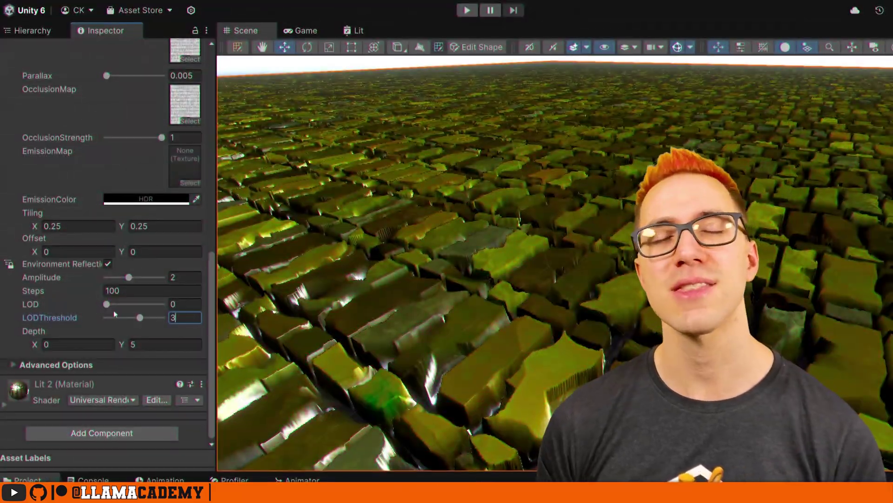
pyautogui.moveTo(107, 308)
pyautogui.mouseDown()
pyautogui.moveTo(171, 306)
pyautogui.moveTo(120, 309)
pyautogui.mouseUp()
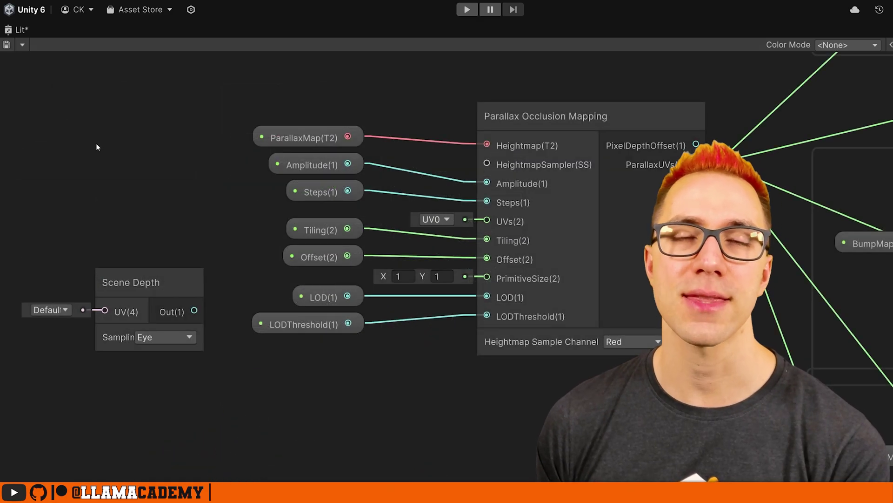
# Keep the Scene Depth node's sampling at Eye and connect its output to the Parallax Occlusion Mapping node's LOD input
pyautogui.click(156, 282)
pyautogui.click(172, 335)
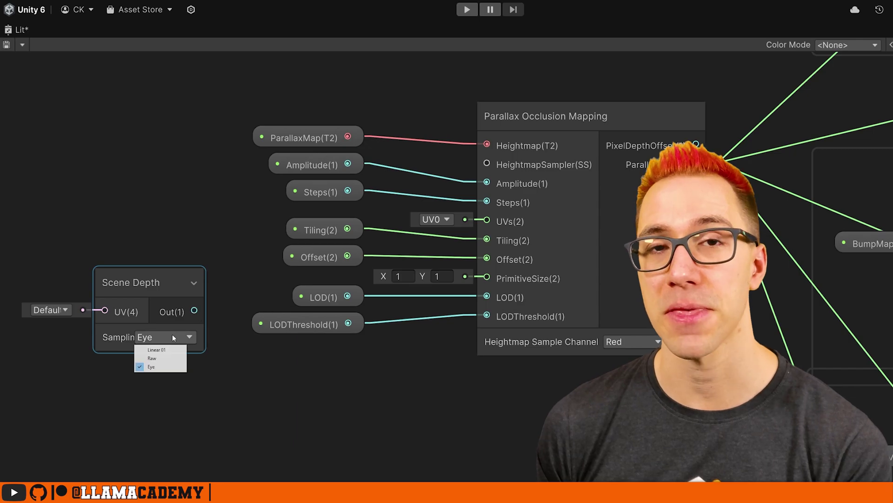
pyautogui.click(178, 338)
pyautogui.moveTo(194, 311); pyautogui.dragTo(484, 297)
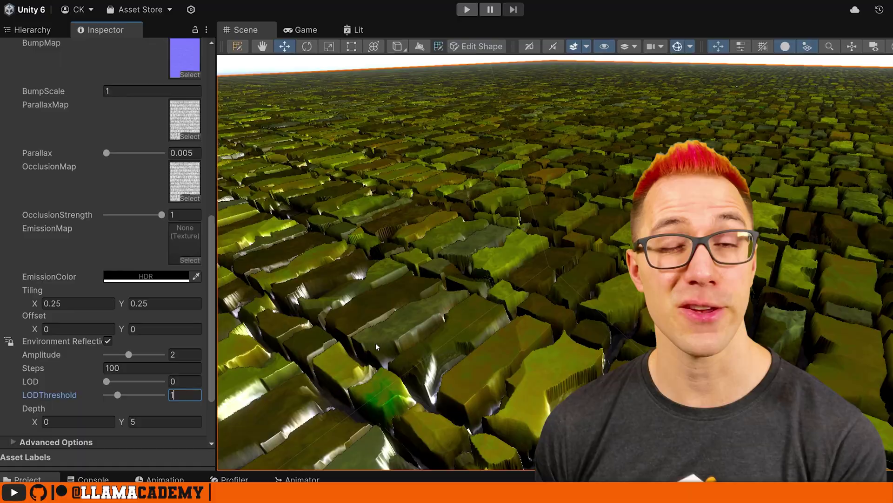
# Lower the brick material's Depth Y value to 2 and examine the brick plane from near and far
pyautogui.keyDown('alt'); pyautogui.moveTo(372, 279); pyautogui.dragTo(400, 335); pyautogui.keyUp('alt')
pyautogui.keyDown('alt'); pyautogui.moveTo(465, 320); pyautogui.dragTo(469, 354); pyautogui.keyUp('alt')
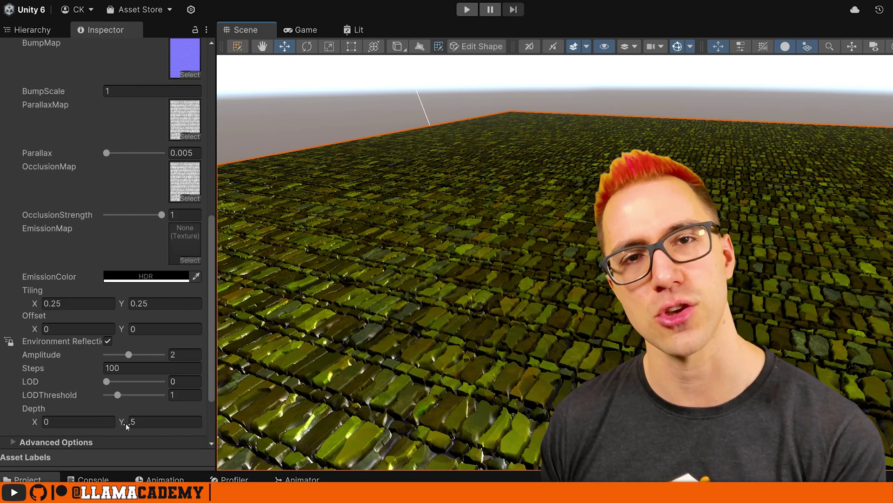
pyautogui.moveTo(124, 423); pyautogui.dragTo(12, 422)
pyautogui.moveTo(494, 298)
pyautogui.keyDown('alt'); pyautogui.mouseDown()
pyautogui.moveTo(504, 302)
pyautogui.moveTo(500, 325)
pyautogui.moveTo(503, 306)
pyautogui.mouseUp(); pyautogui.keyUp('alt')
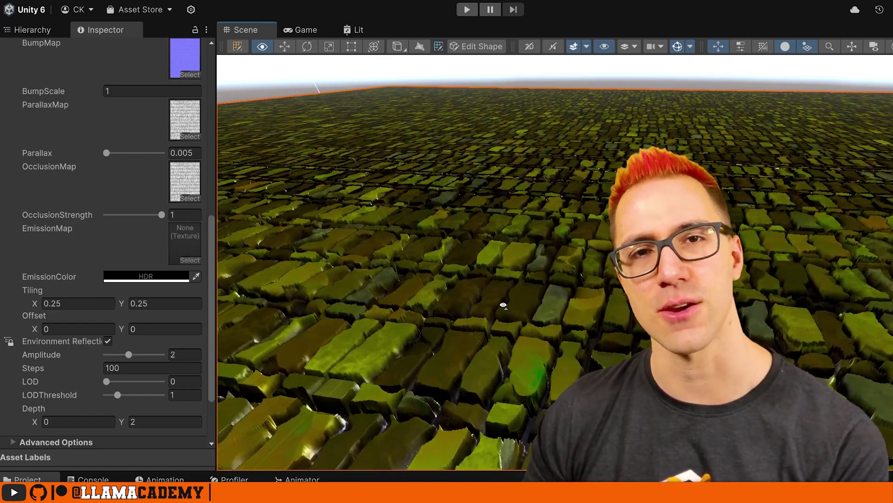
pyautogui.keyDown('alt'); pyautogui.moveTo(503, 305); pyautogui.dragTo(503, 306); pyautogui.keyUp('alt')
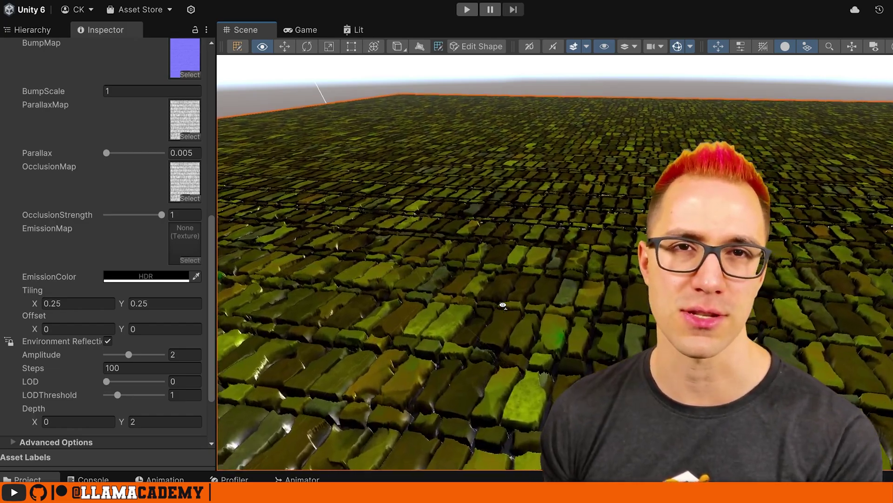
pyautogui.keyDown('alt'); pyautogui.moveTo(503, 305); pyautogui.dragTo(503, 306); pyautogui.keyUp('alt')
pyautogui.moveTo(502, 306)
pyautogui.mouseDown(button='right')
pyautogui.moveTo(505, 325)
pyautogui.moveTo(502, 305)
pyautogui.mouseUp(button='right')
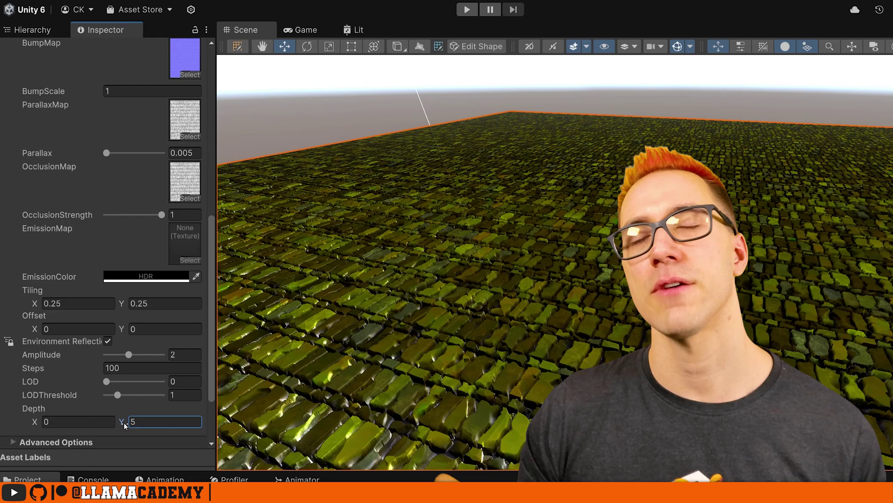
# Lower the brick material's Depth Y value to about 4.13 and vary it to compare the distance-based parallax detail
pyautogui.moveTo(124, 423); pyautogui.dragTo(40, 420)
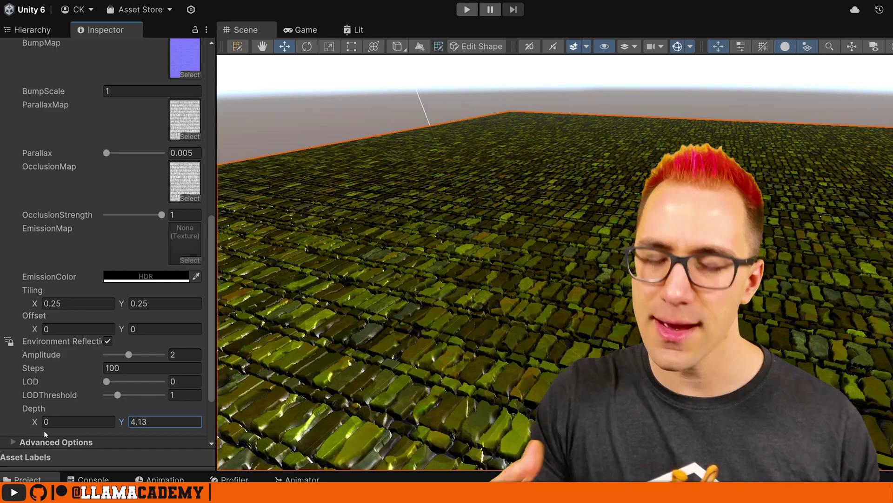
pyautogui.moveTo(44, 432); pyautogui.dragTo(566, 293)
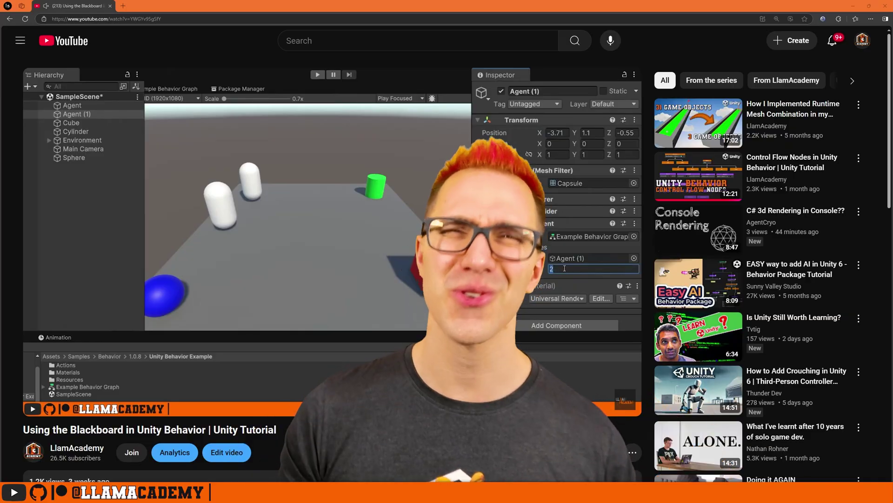
# Switch to YouTube and read the full description of the video "Using the Blackboard in Unity Behavior"
pyautogui.scroll(-5, 447, 251)
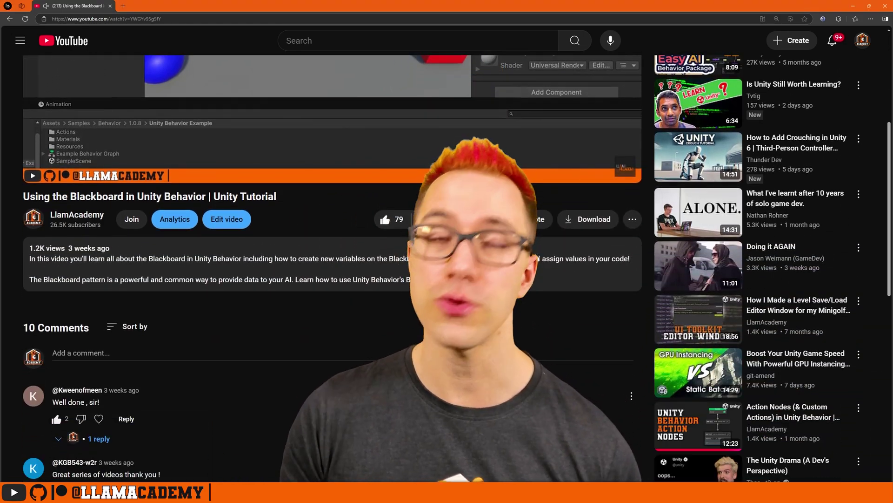
pyautogui.click(551, 279)
pyautogui.scroll(-5, 551, 280)
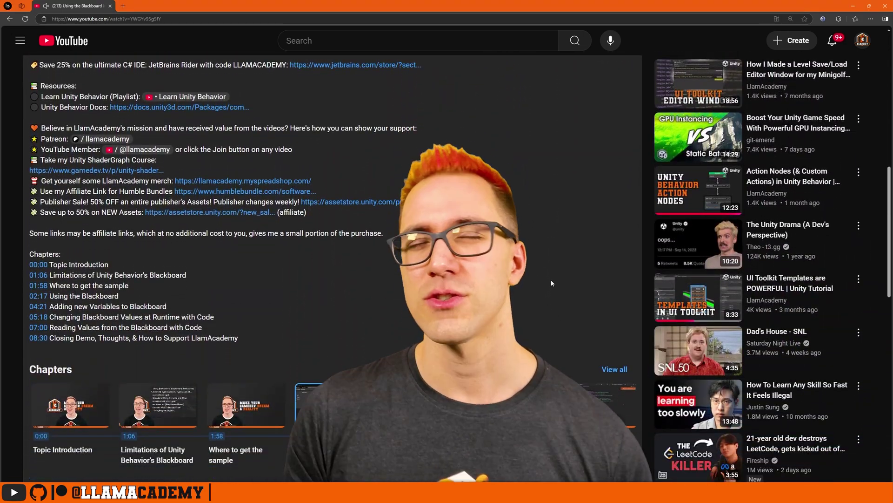